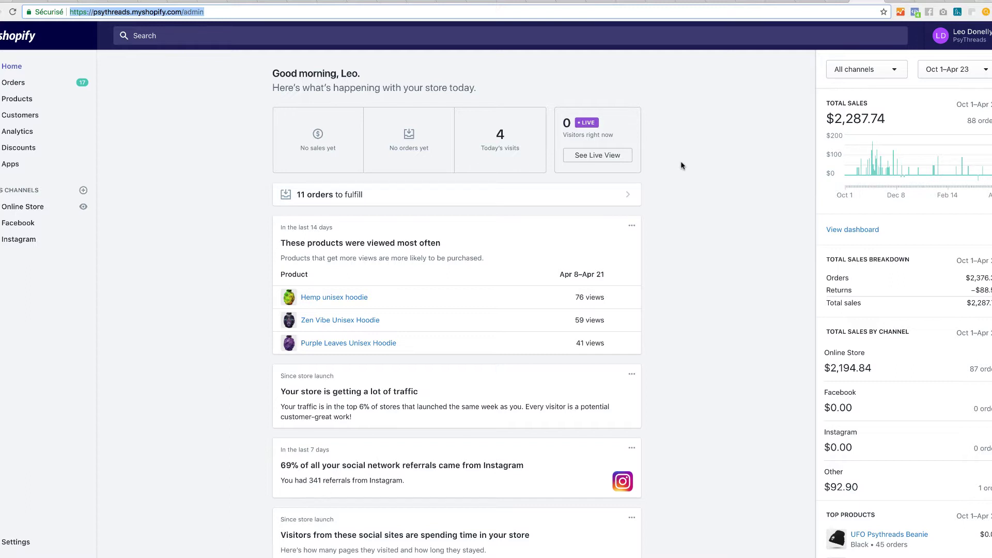
Switch to ClickFunnels, close the open product editor and open the account's integrations list.
left_click(930, 2)
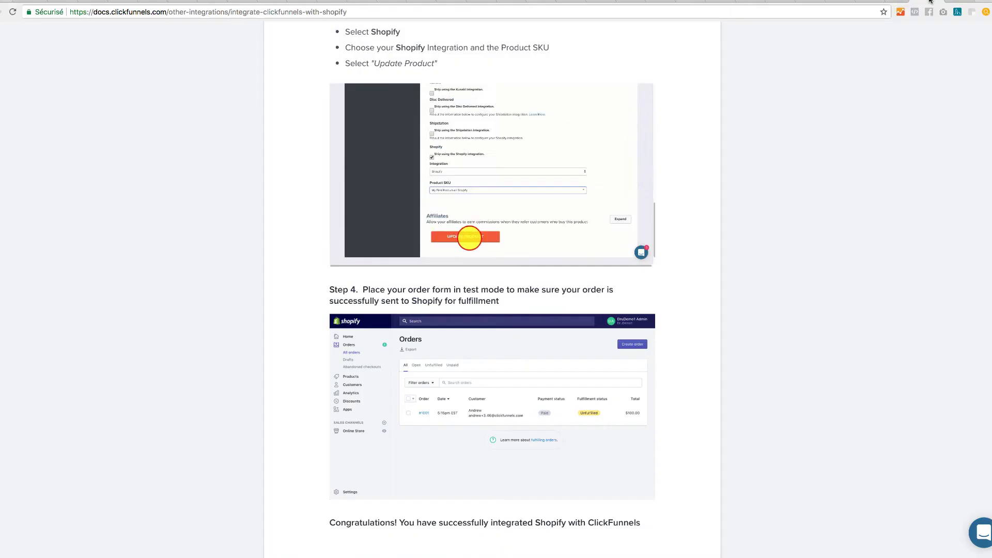
left_click(946, 3)
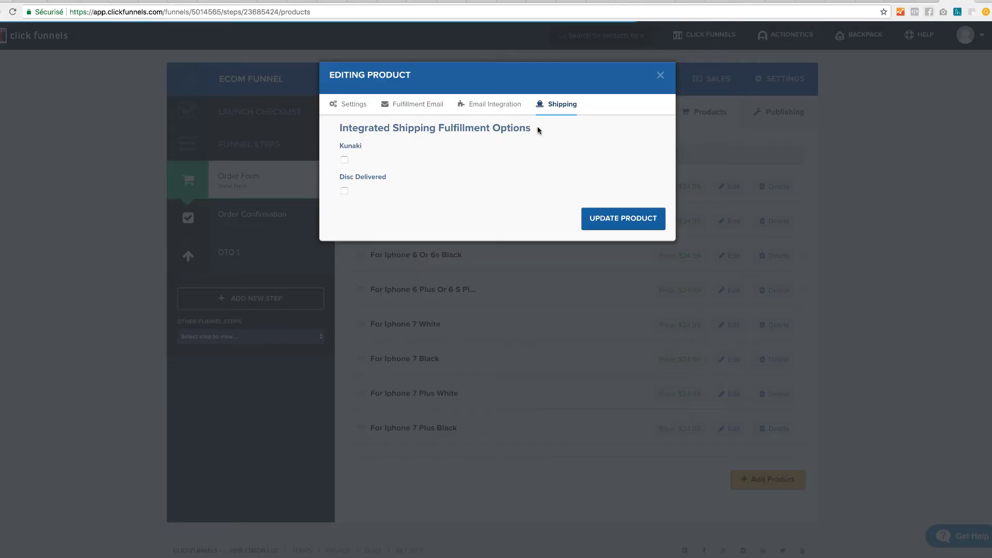
left_click(660, 76)
left_click(967, 35)
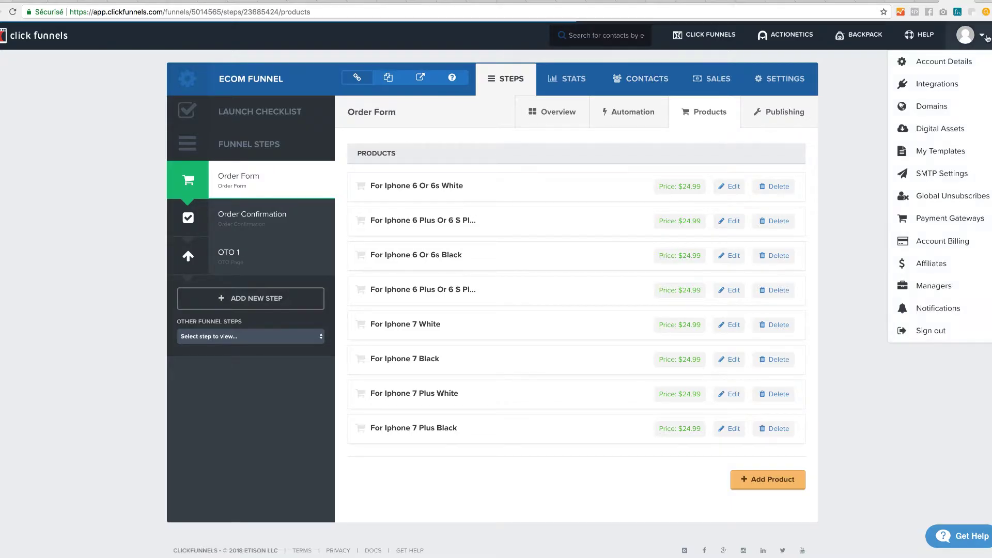
left_click(951, 86)
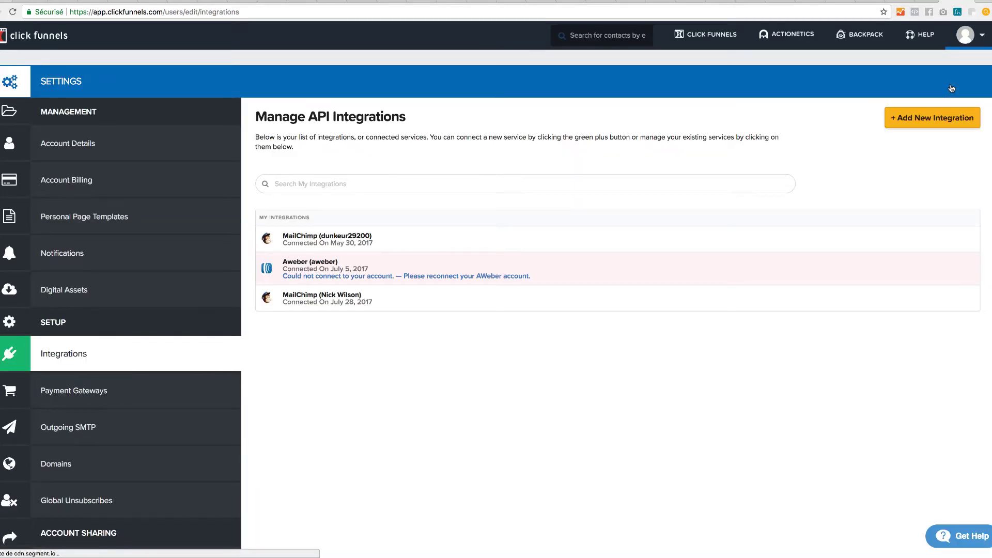
Start a new account integration with Shopify as the service.
left_click(938, 118)
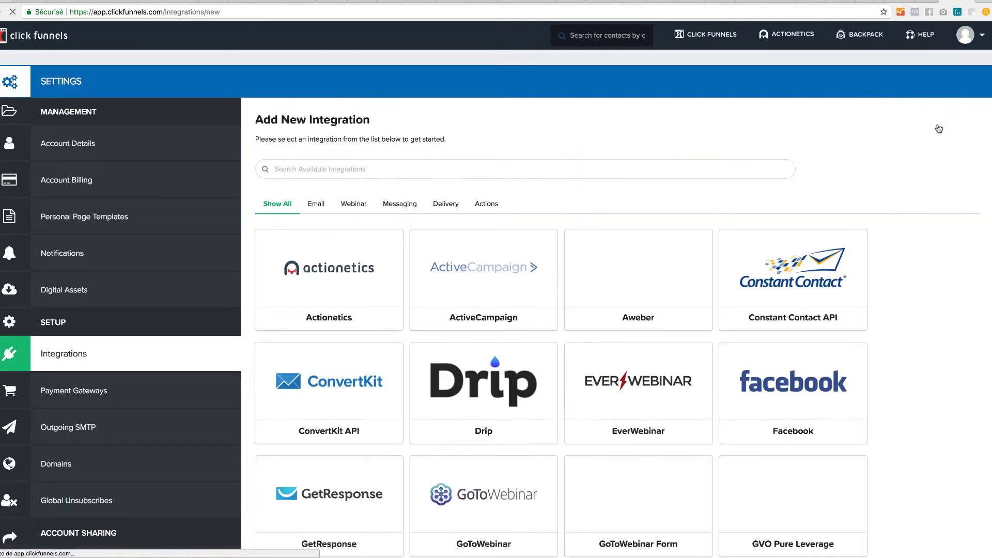
scroll(553, 316, "down", 10)
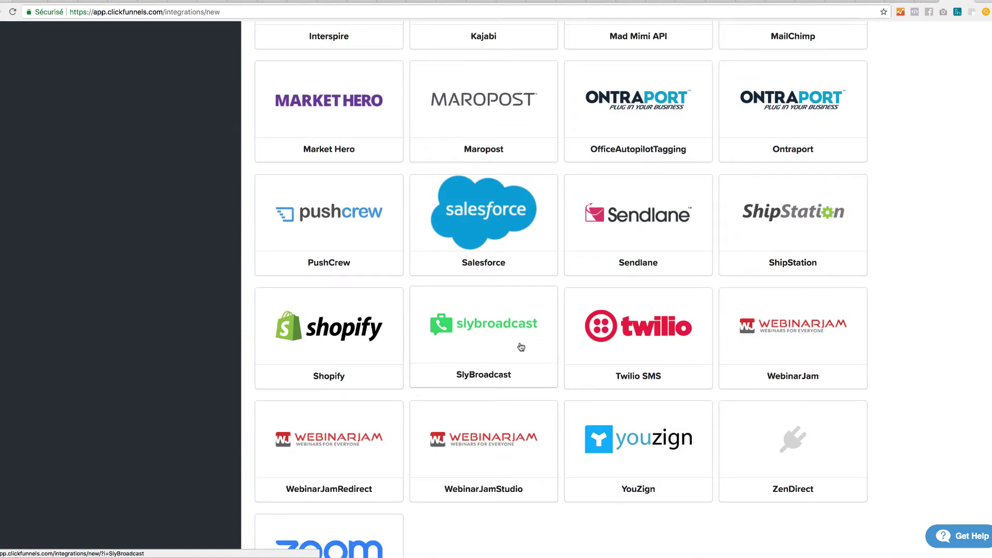
left_click(341, 333)
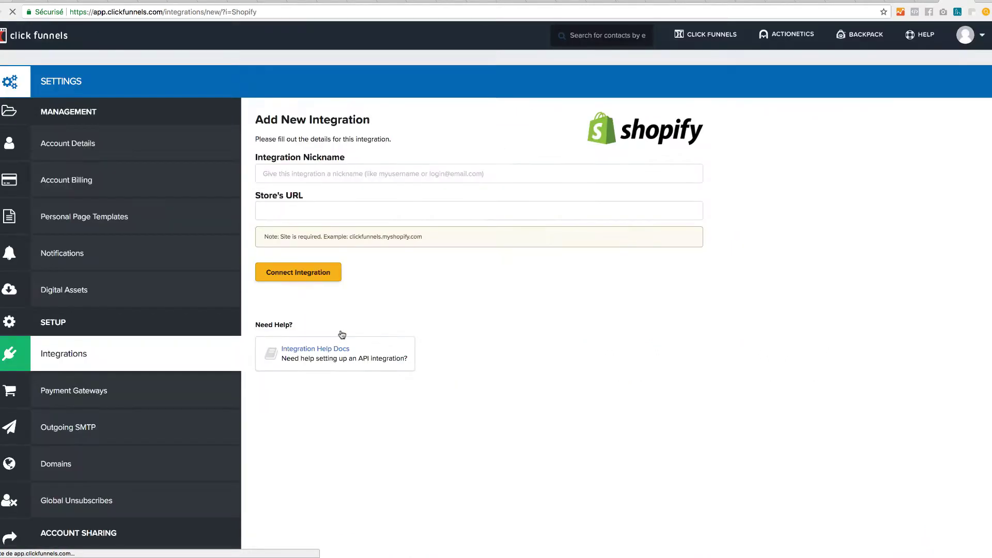
Fill in the Shopify integration with store URL psythreads.myshopify.com and nickname "mon store".
left_click(300, 213)
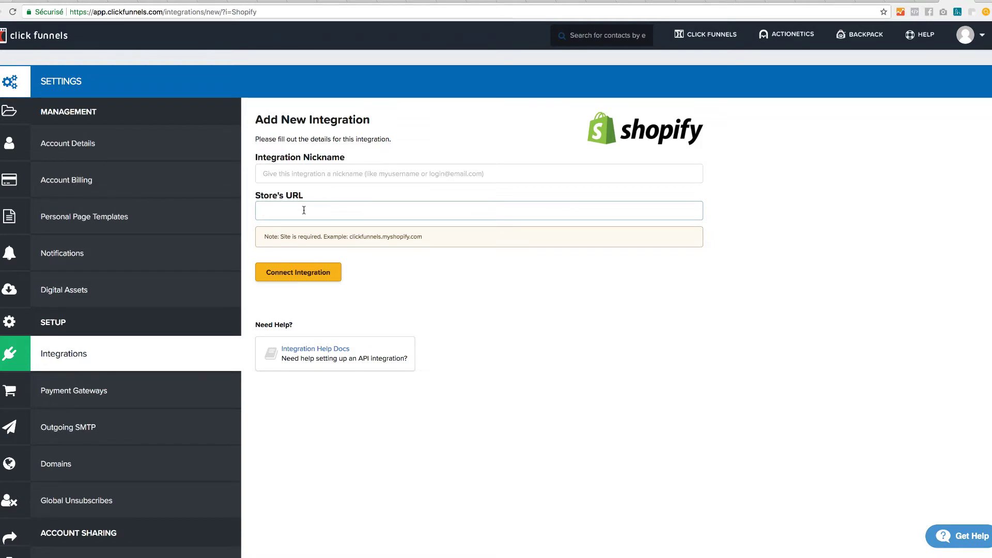
type("psyth")
type("reafs")
type("s")
key("BackSpace")
key("BackSpace")
key("BackSpace")
key("BackSpace")
type("ds.myshopify.com")
left_click(295, 175)
type("mon sot")
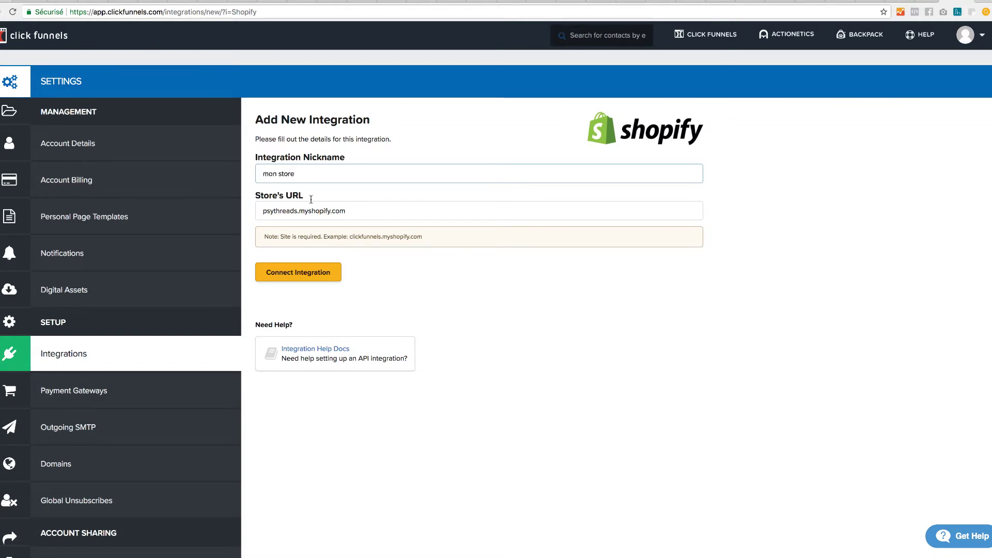
Connect the integration and approve installing the unlisted ClickFunnels app in the Shopify store.
left_click(376, 275)
left_click(304, 271)
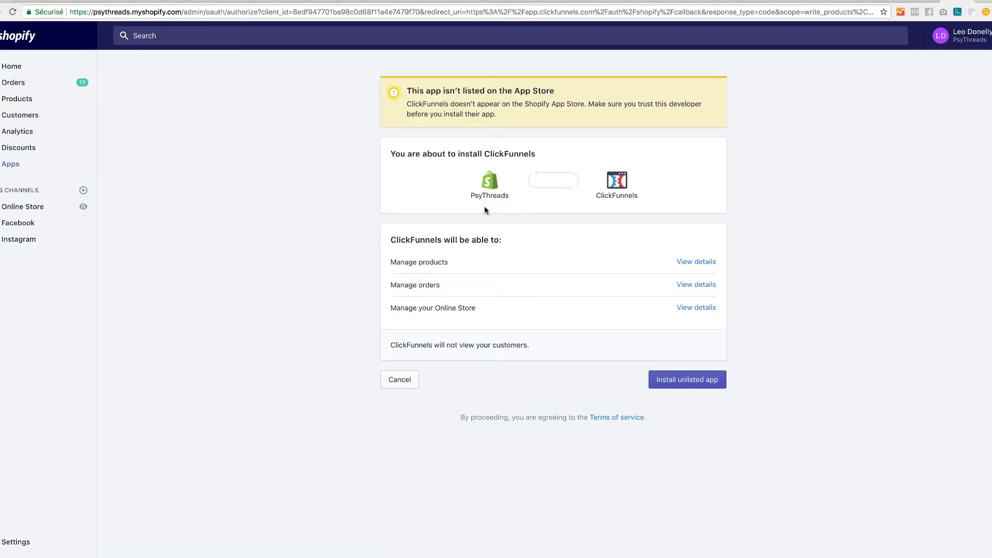
left_click(686, 385)
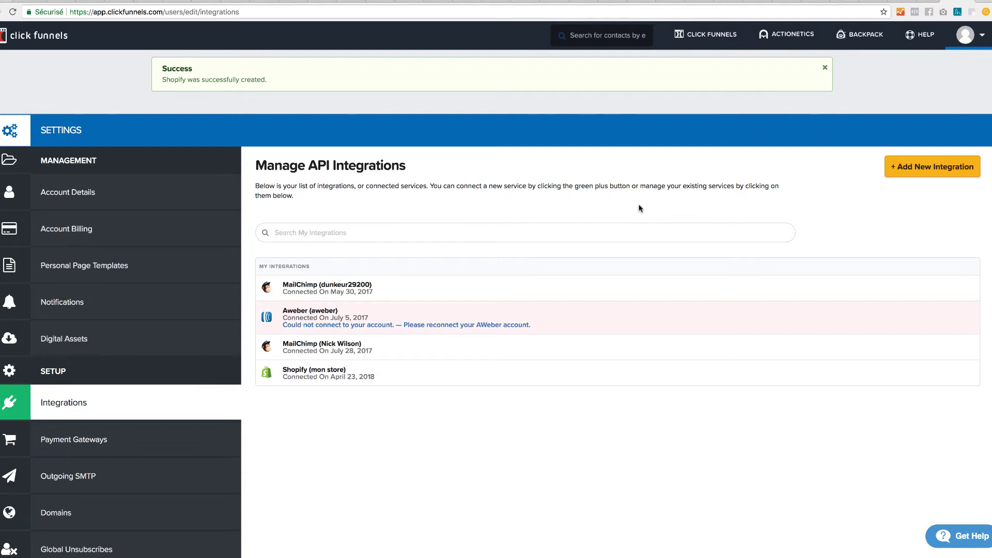
Go to the list of funnels and open Ecom Funnel.
mouse_move(706, 34)
left_click(707, 63)
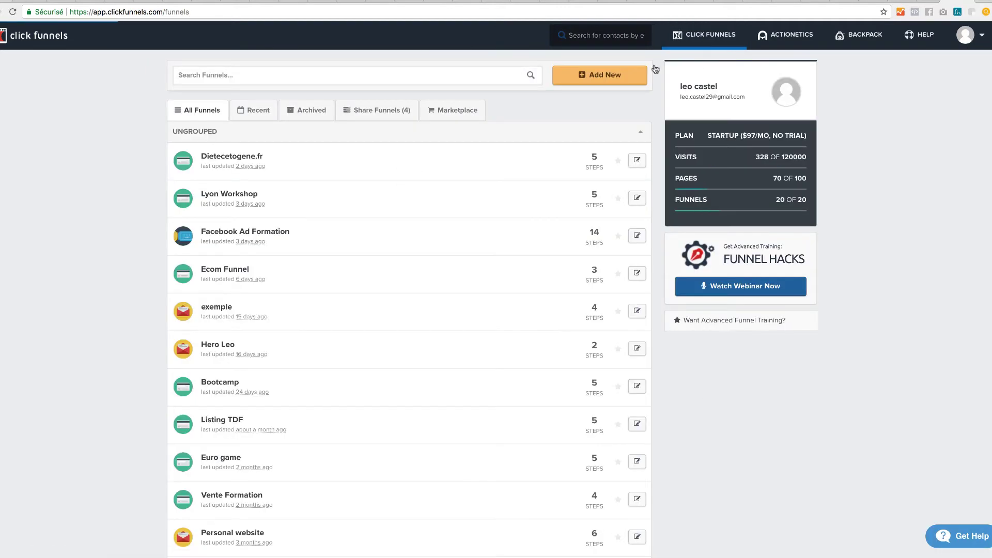
left_click(230, 271)
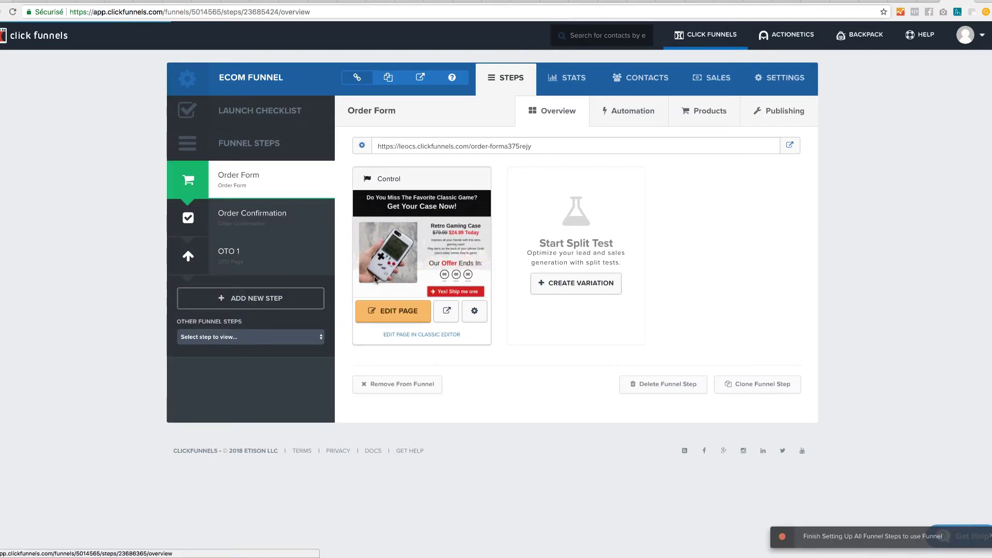
Preview the Order Form page and examine its offer, checkout form and iPhone case options.
left_click(439, 290)
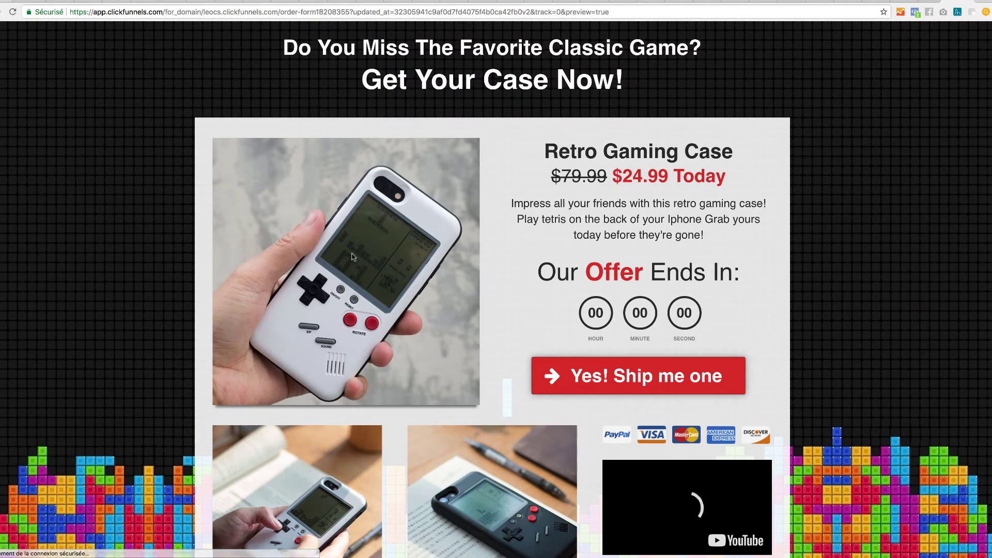
scroll(386, 307, "down", 3)
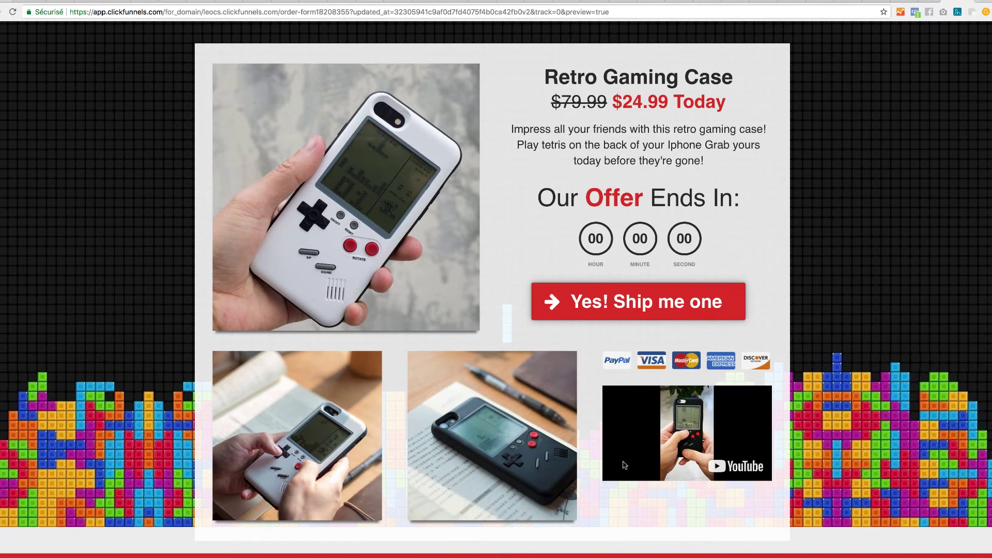
scroll(149, 350, "down", 10)
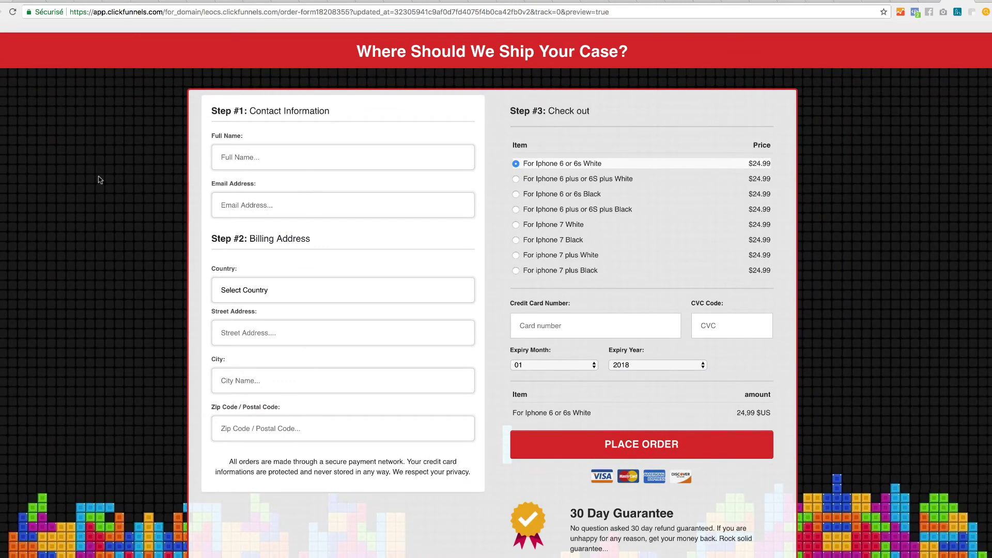
scroll(100, 181, "up", 10)
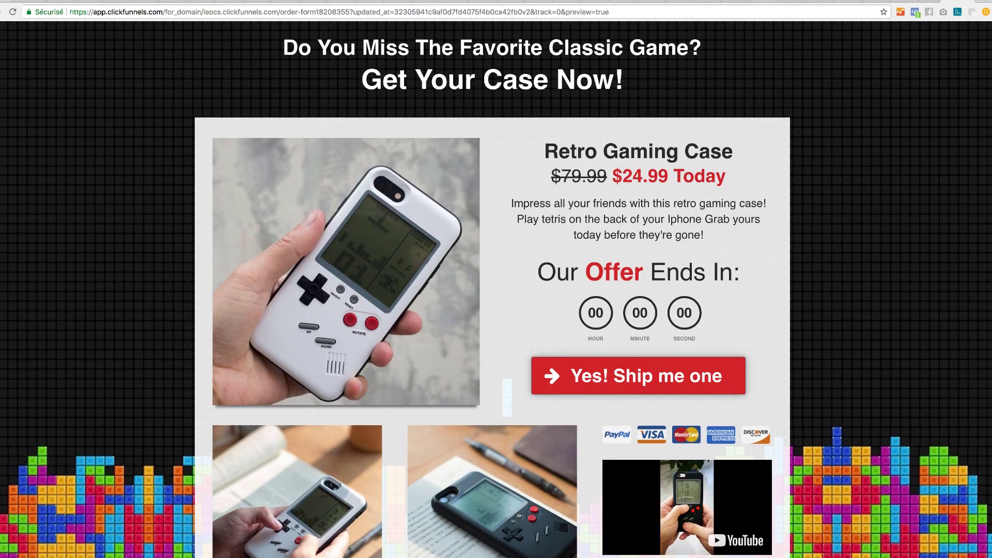
Return to the funnel and open the Order Form's product "For Iphone 6 or 6s White" for editing.
left_click(969, 1)
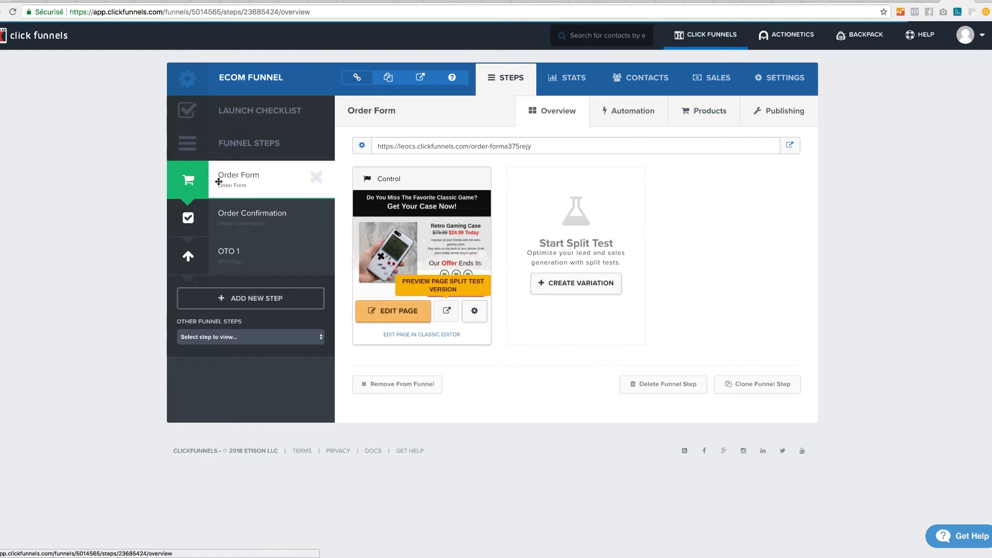
left_click(712, 113)
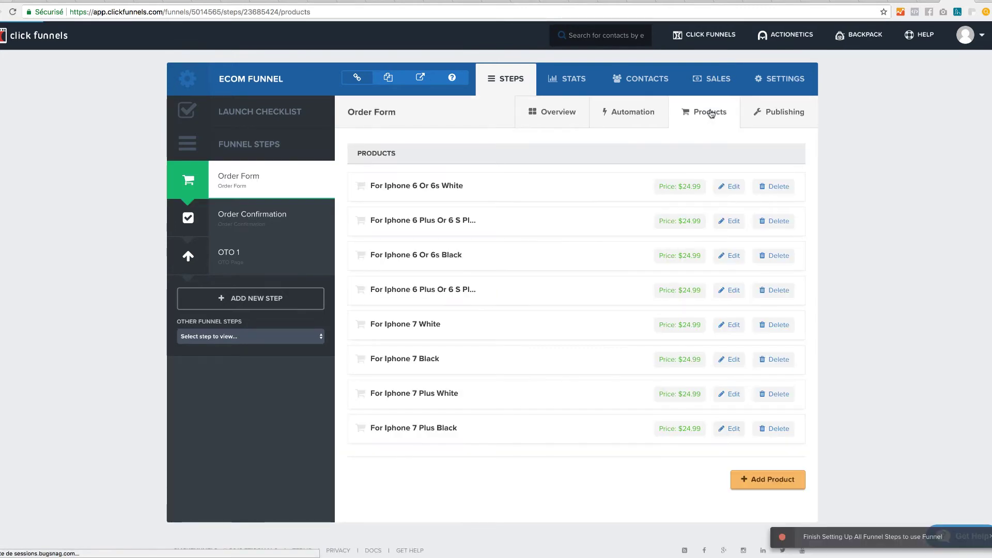
left_click(732, 188)
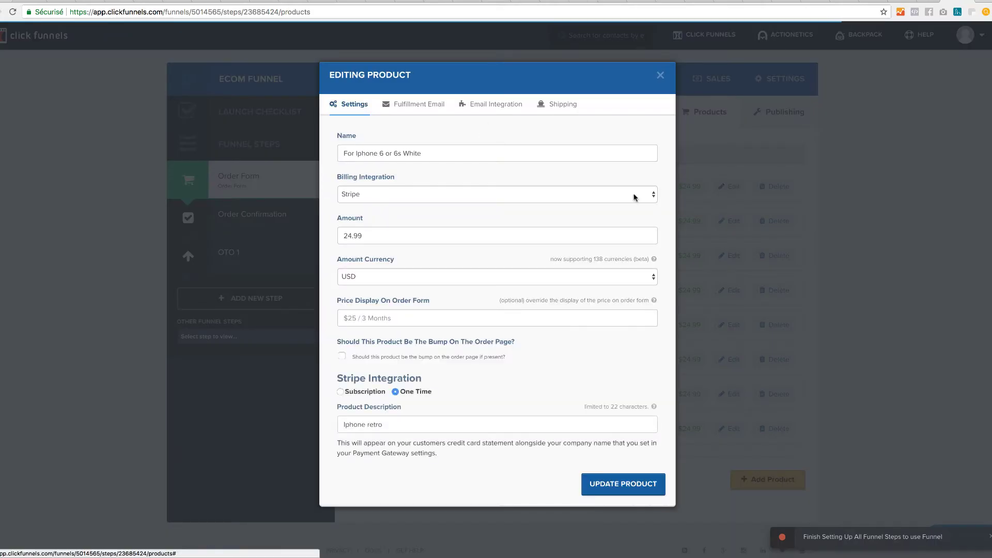
Enable Shopify shipping fulfillment for the product and choose "mon store" as its integration.
left_click(563, 105)
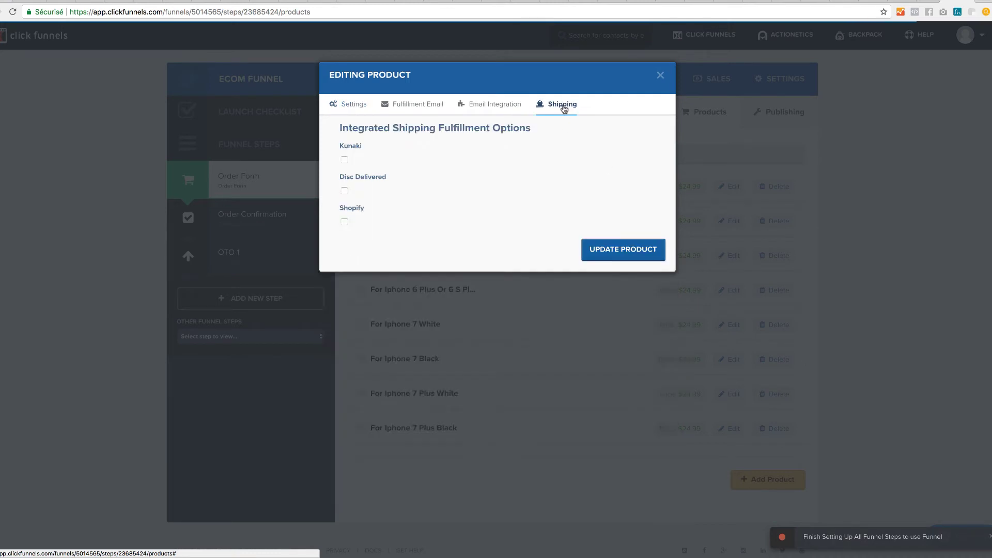
left_click(345, 222)
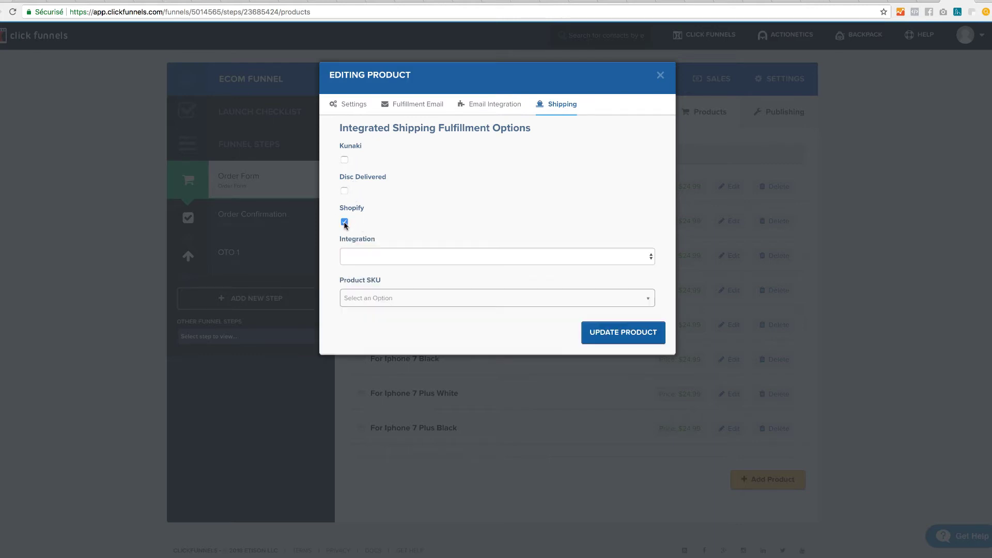
left_click(651, 259)
left_click(640, 266)
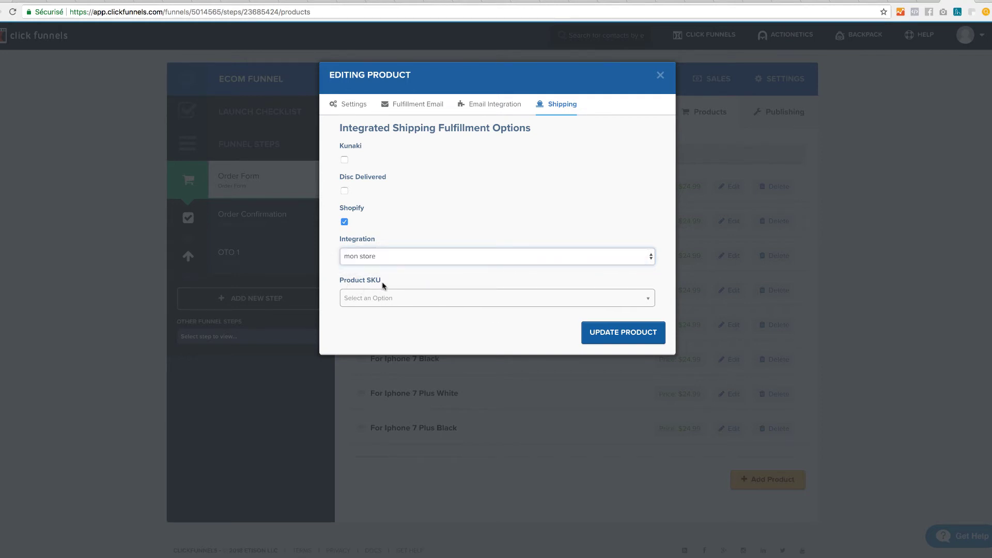
Switch to the Shopify admin, open Retro Gaming tetris Iphone Case and select the SKU of its white iPhone 6/6s variant.
left_click(853, 3)
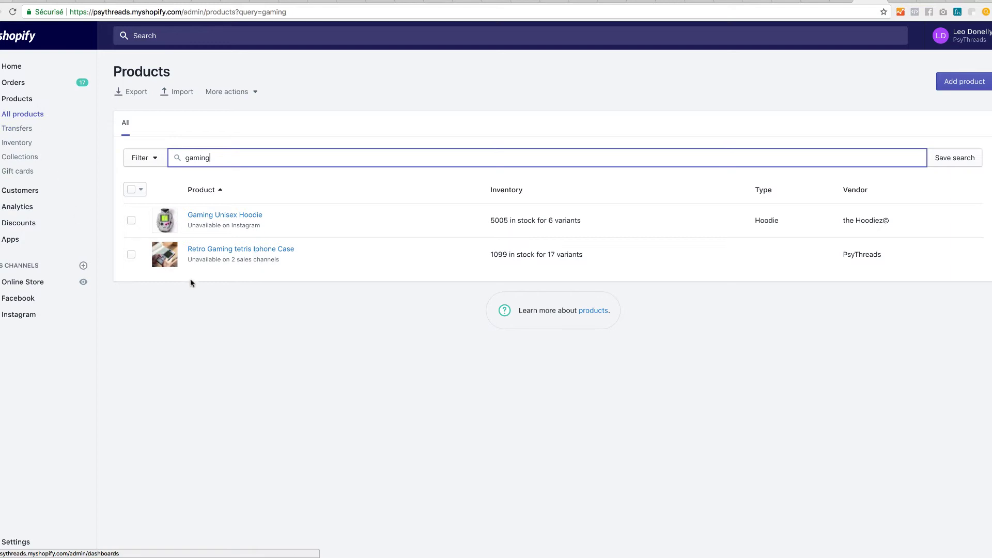
left_click(259, 251)
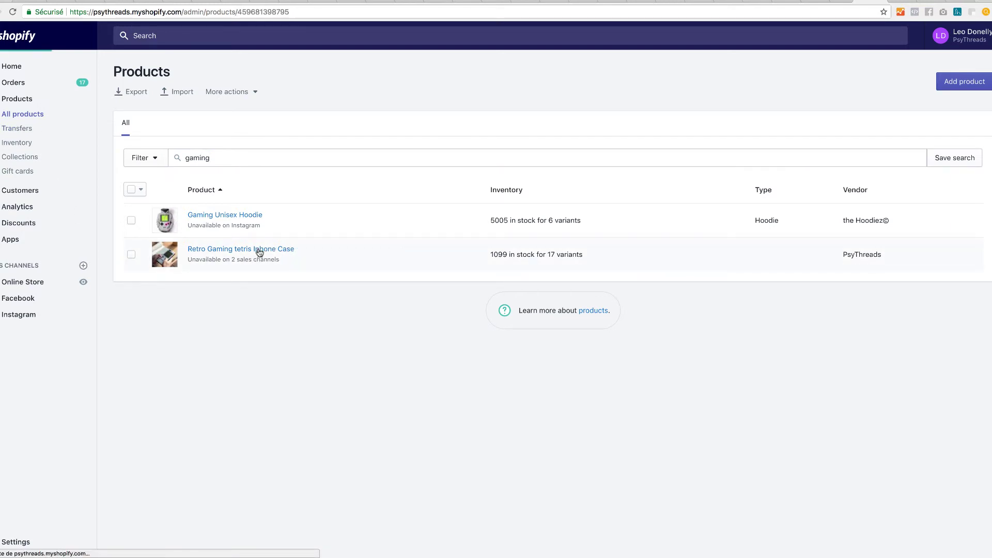
scroll(250, 259, "down", 10)
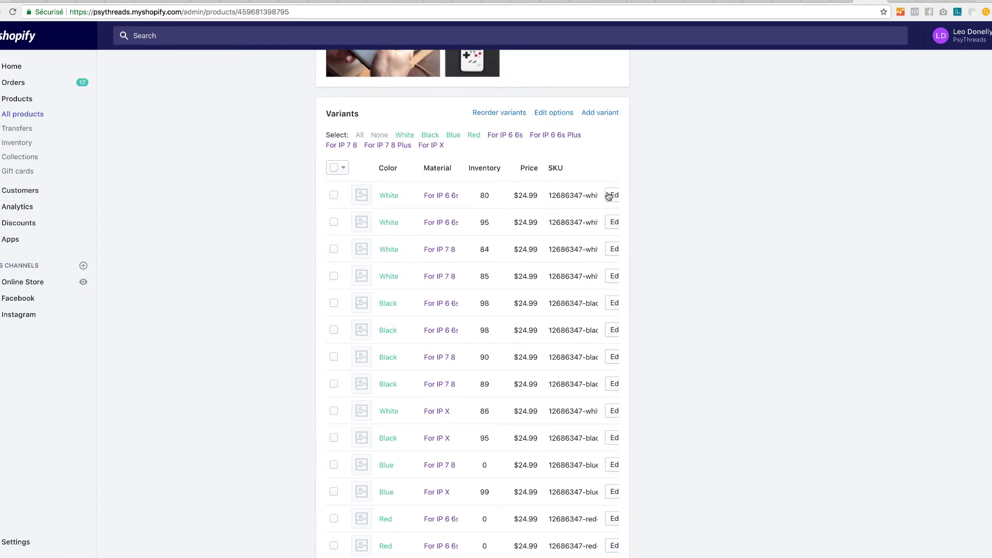
triple_click(570, 195)
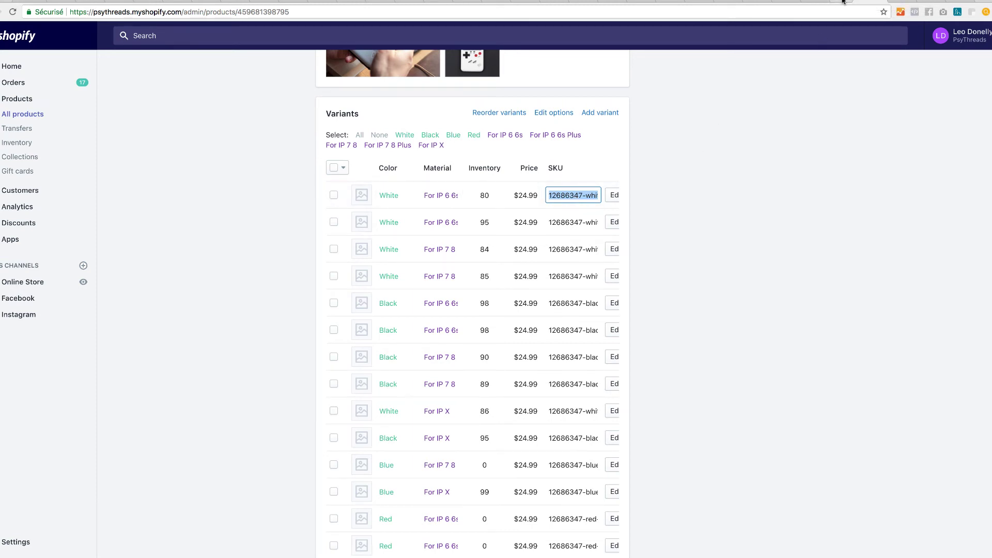
Back in ClickFunnels, set the product's Shopify SKU to 12686347-white-for-ip-6-6s and update the product.
left_click(934, 1)
left_click(962, 1)
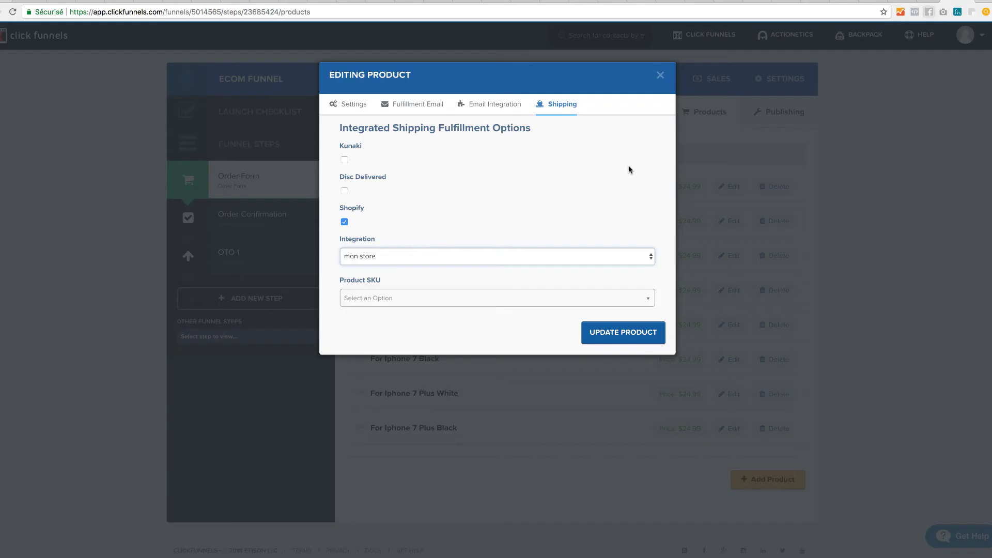
left_click(398, 300)
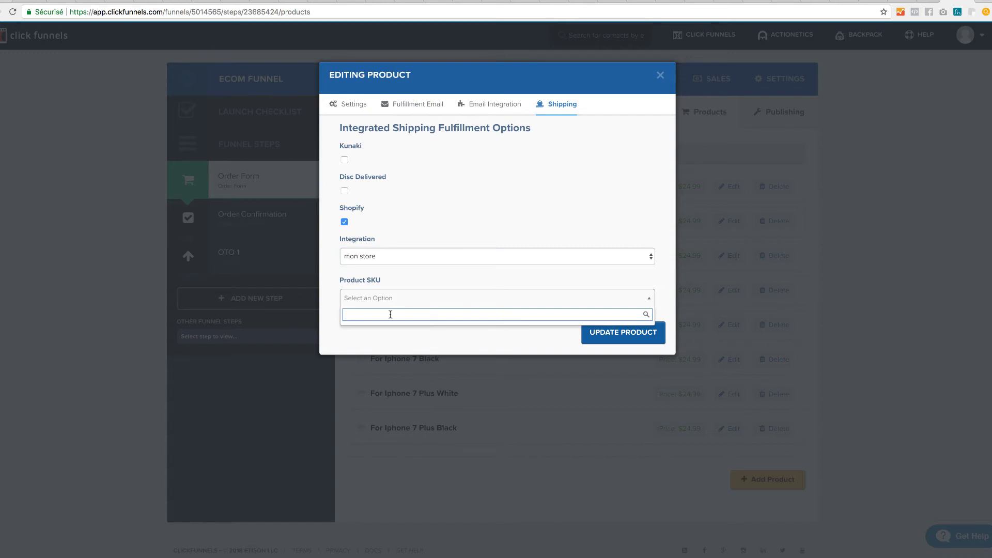
type("12686347-white-for-ip-6-6s")
left_click(457, 336)
left_click(577, 305)
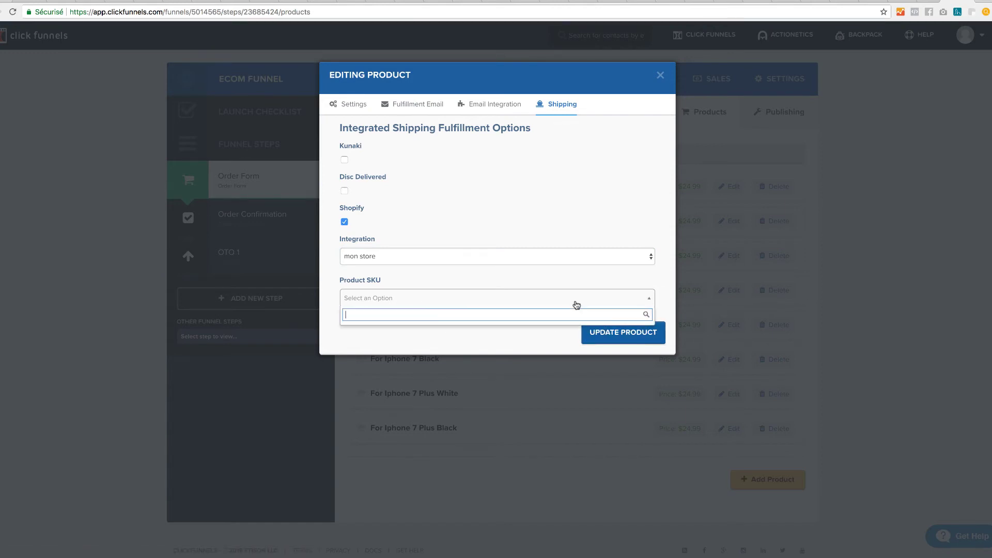
type("12686347-white-for-ip-6-6s")
left_click(635, 335)
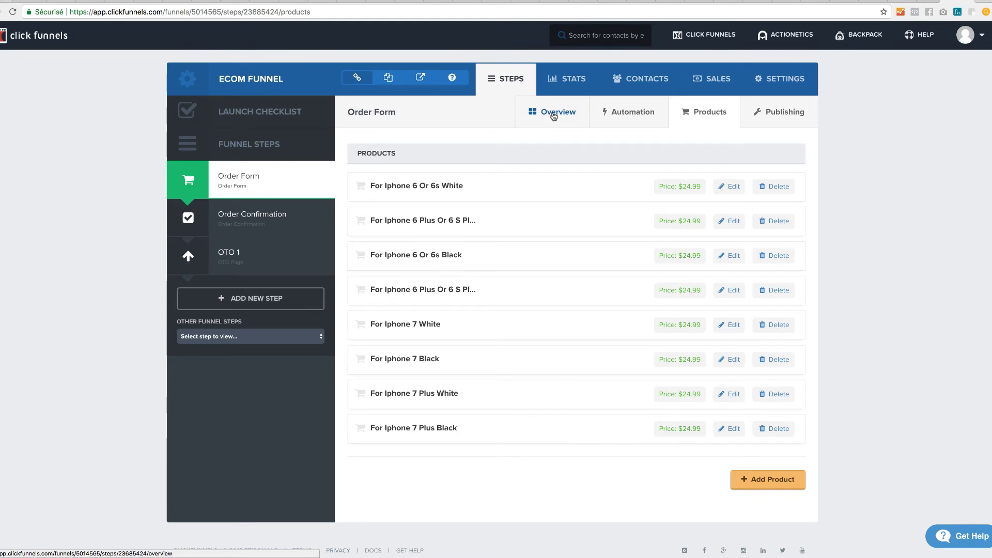
Enable Stripe test mode in the Ecom Funnel's settings and save the funnel.
left_click(784, 88)
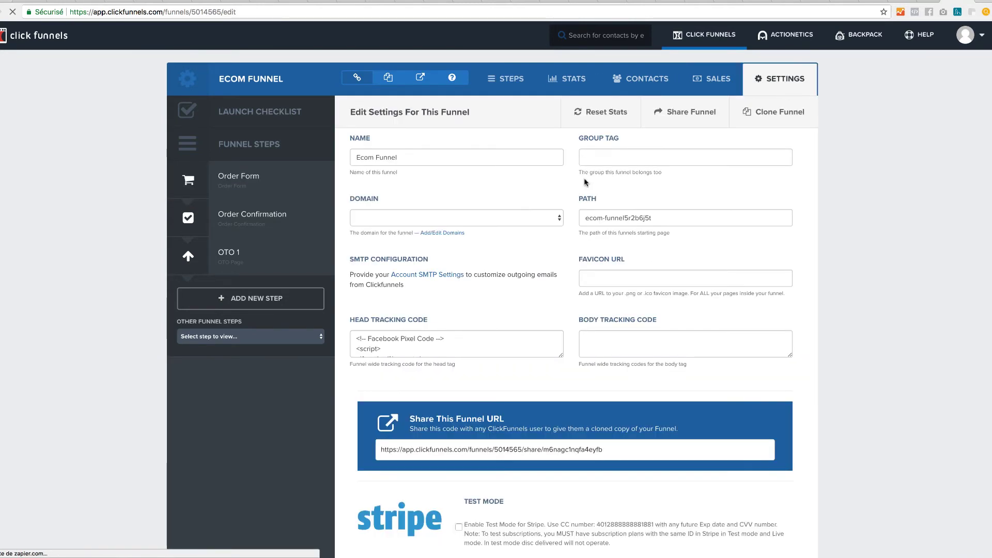
scroll(487, 442, "down", 2)
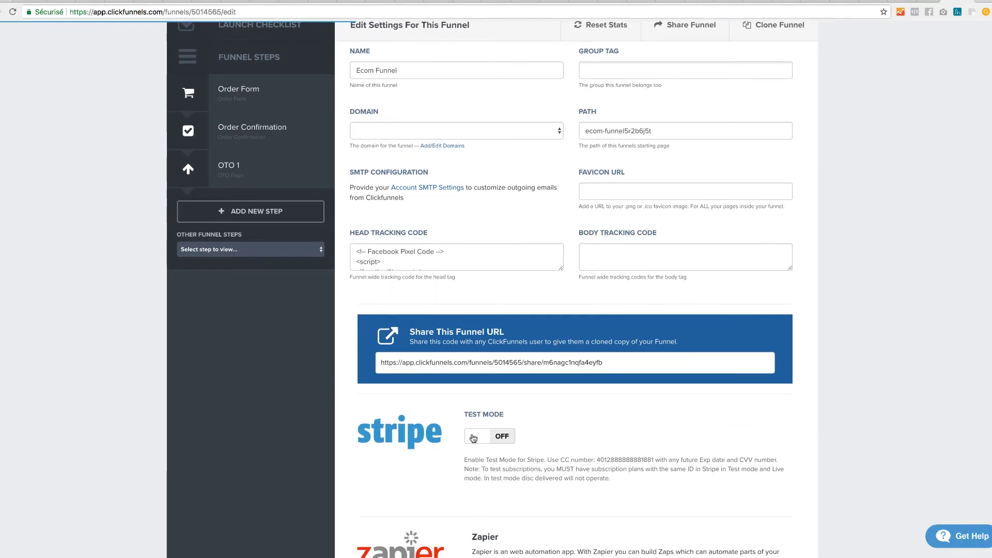
left_click(486, 440)
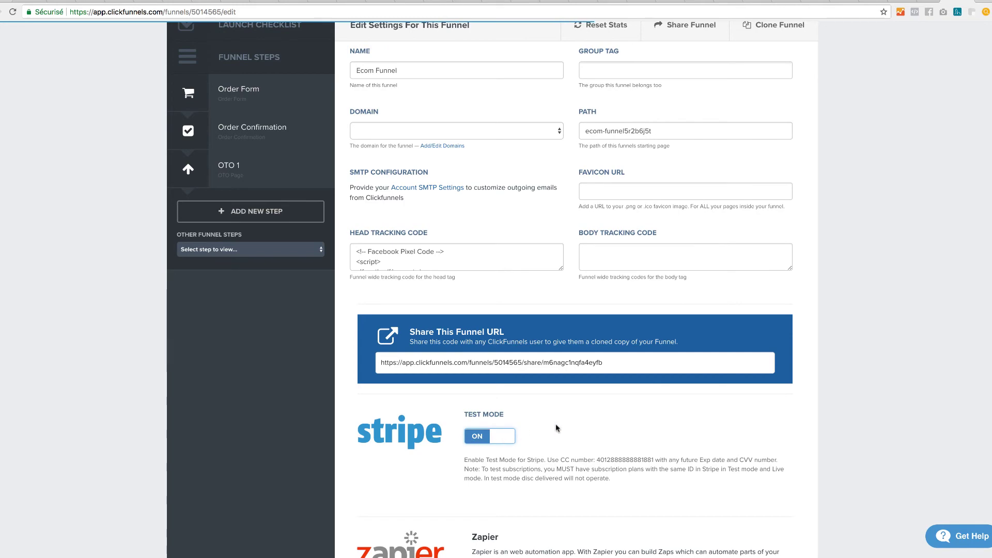
scroll(556, 424, "down", 10)
scroll(556, 428, "down", 3)
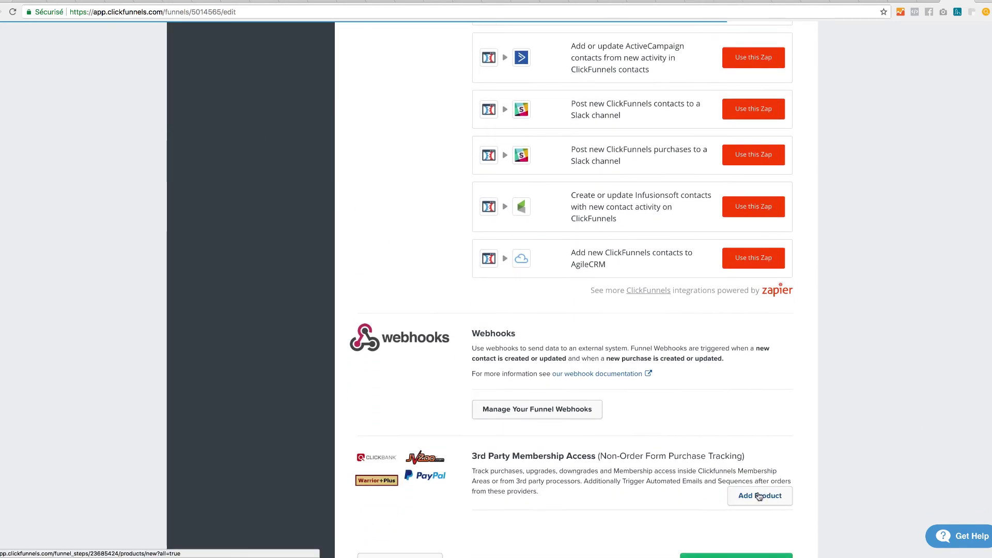
left_click(749, 522)
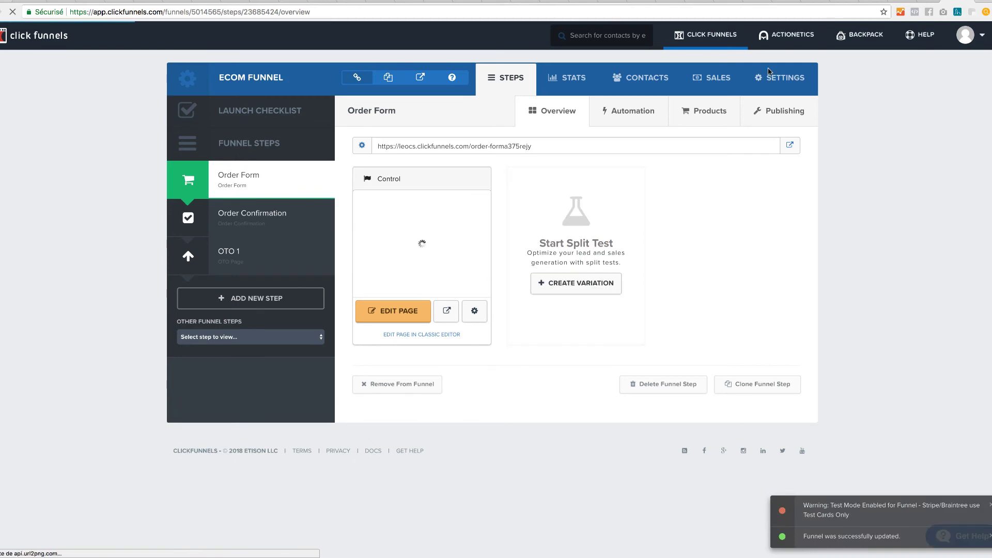
Return to the funnel's settings and copy the test card number given in the Stripe test mode note.
key("super+bracketleft")
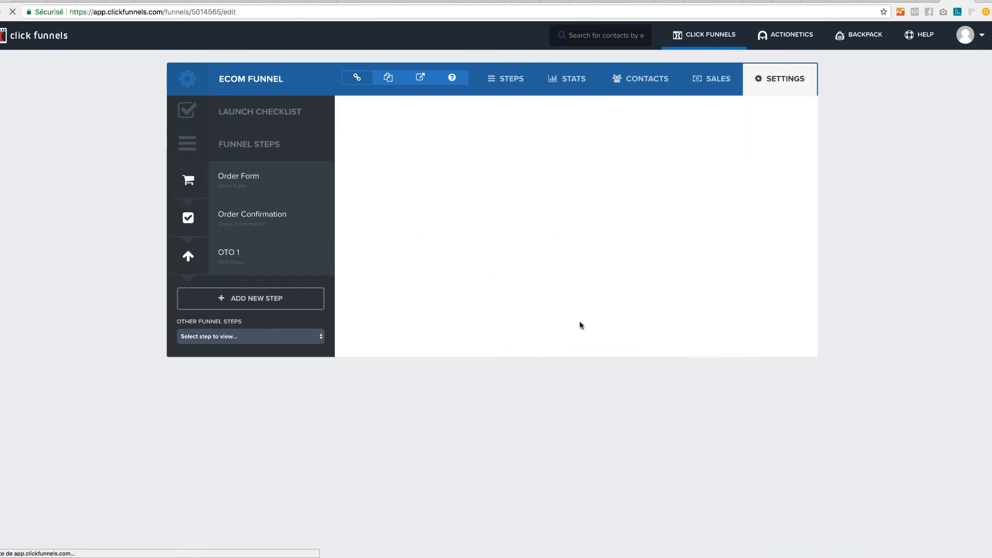
scroll(460, 399, "down", 3)
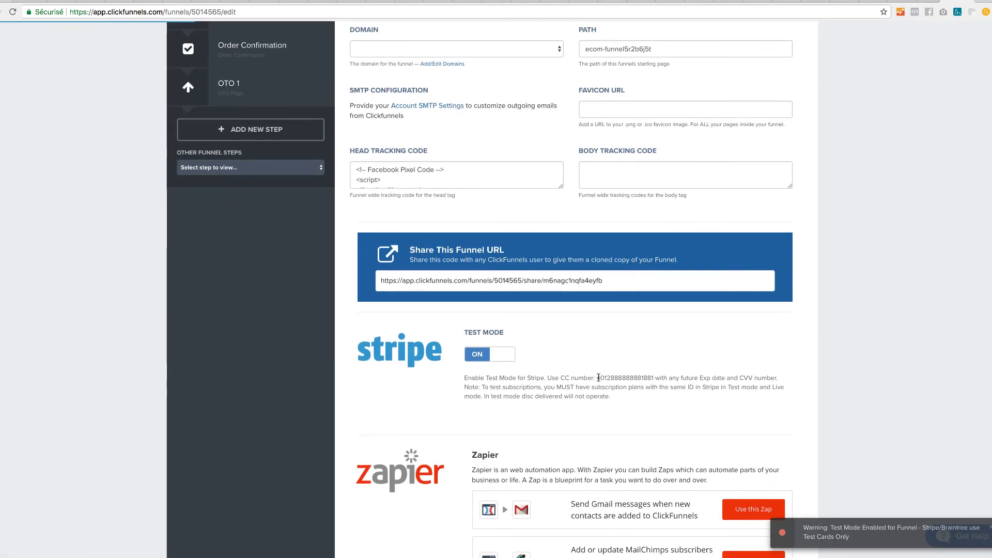
left_click_drag(597, 378, 654, 377)
key("super+c")
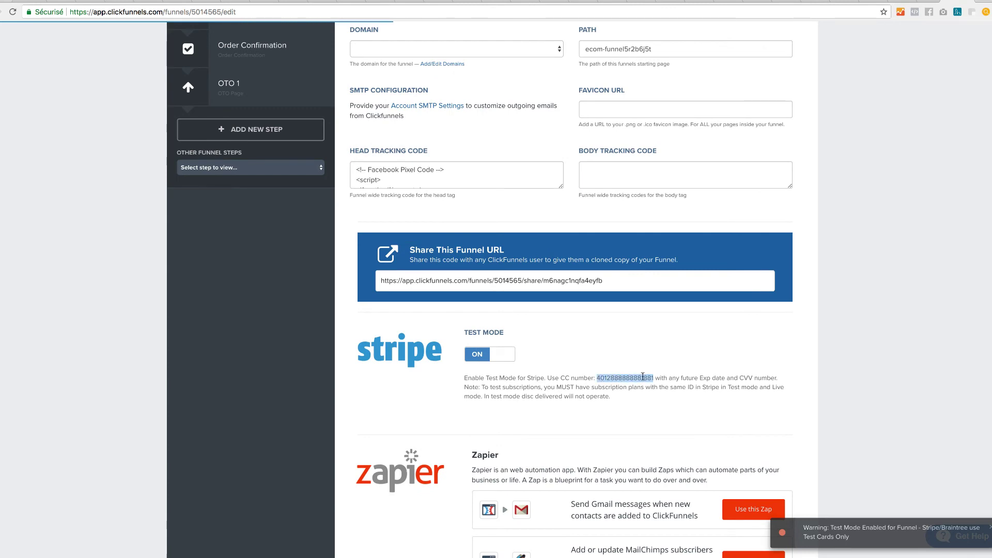
Open the funnel's Order Form step and preview its control page.
scroll(269, 194, "up", 3)
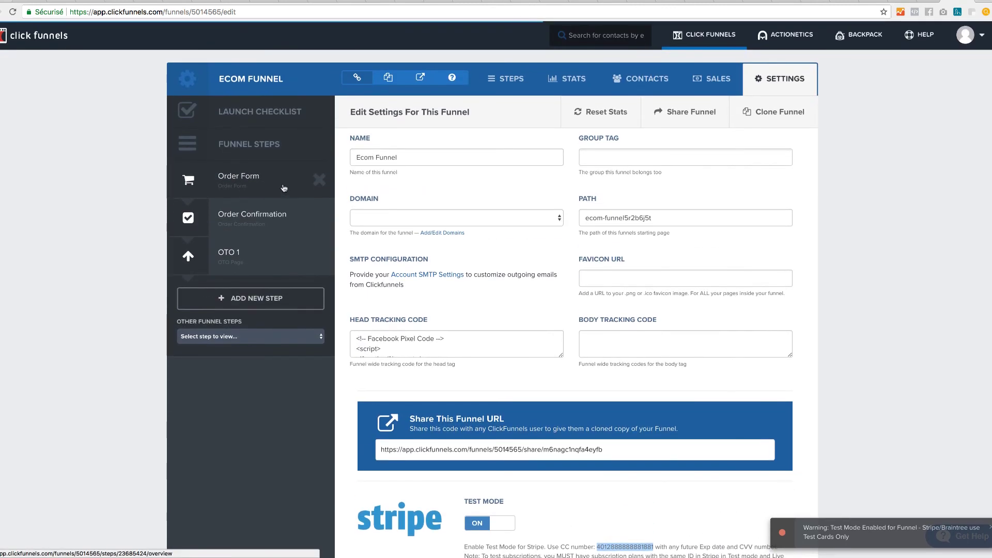
left_click(286, 189)
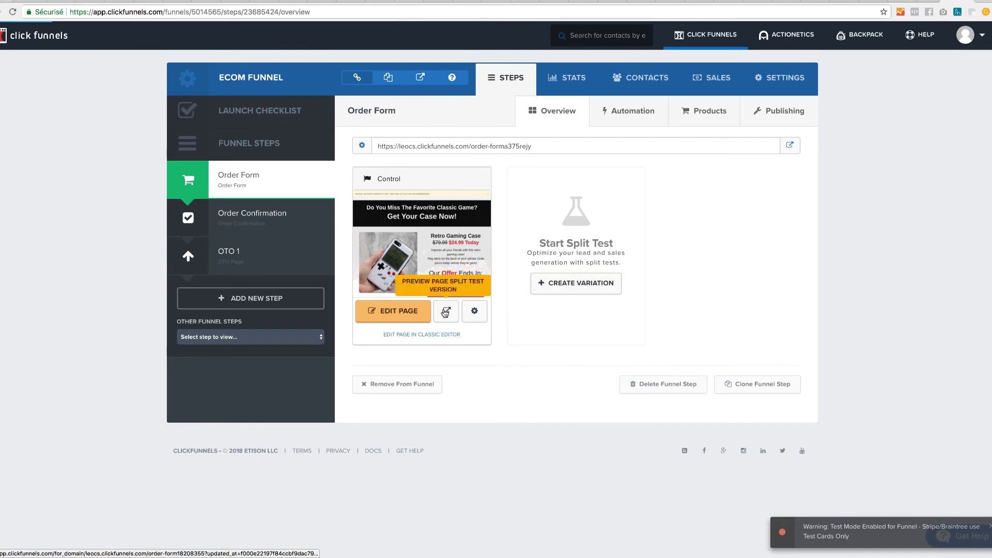
left_click(445, 310)
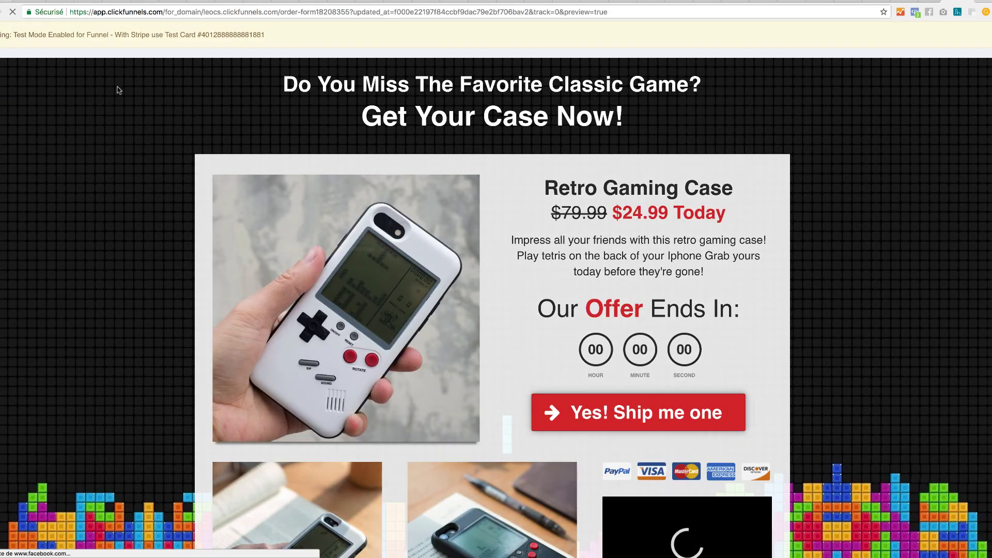
Fill in the order form's payment details with the copied test card number, a CVC code and expiry month 07.
scroll(128, 121, "down", 1)
scroll(129, 121, "down", 5)
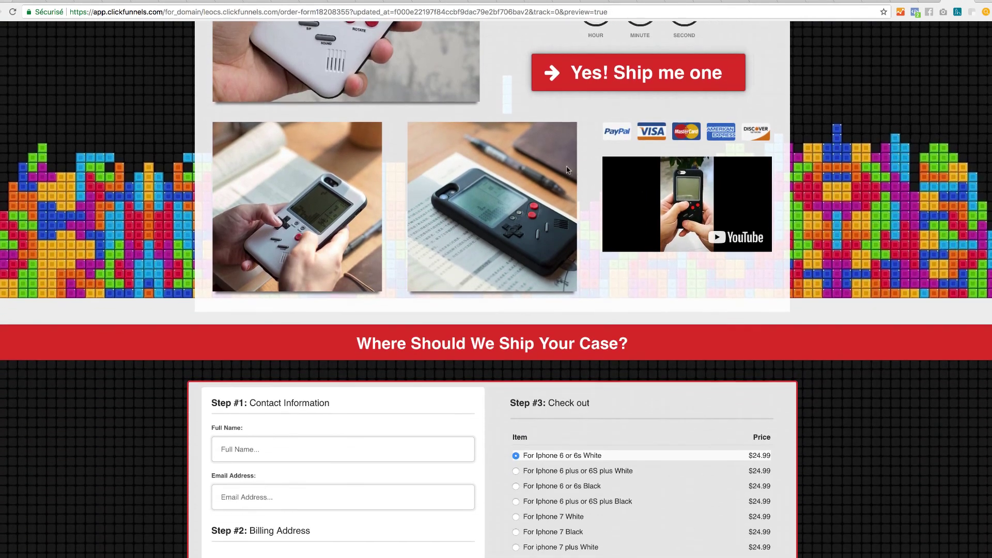
scroll(644, 189, "down", 3)
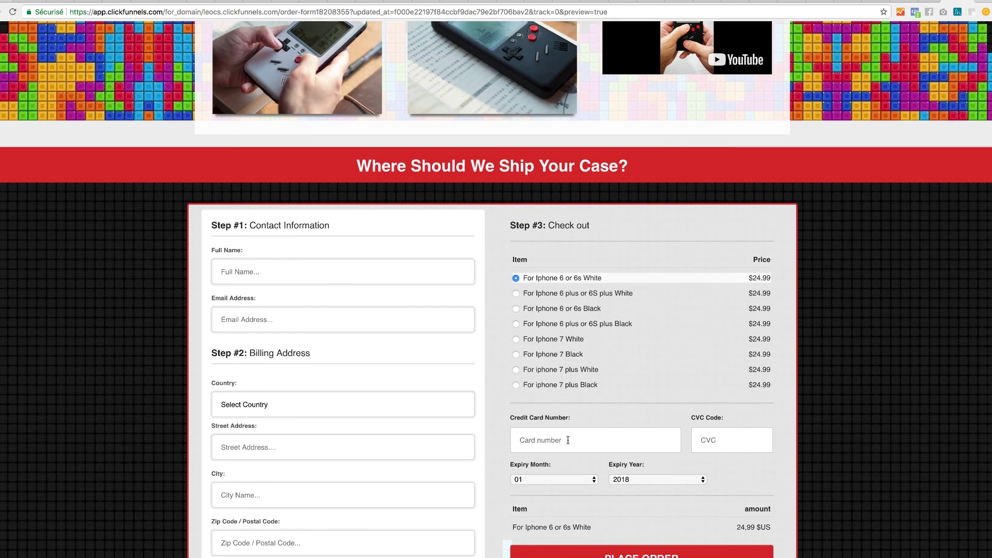
left_click(568, 440)
key("super+v")
left_click(727, 440)
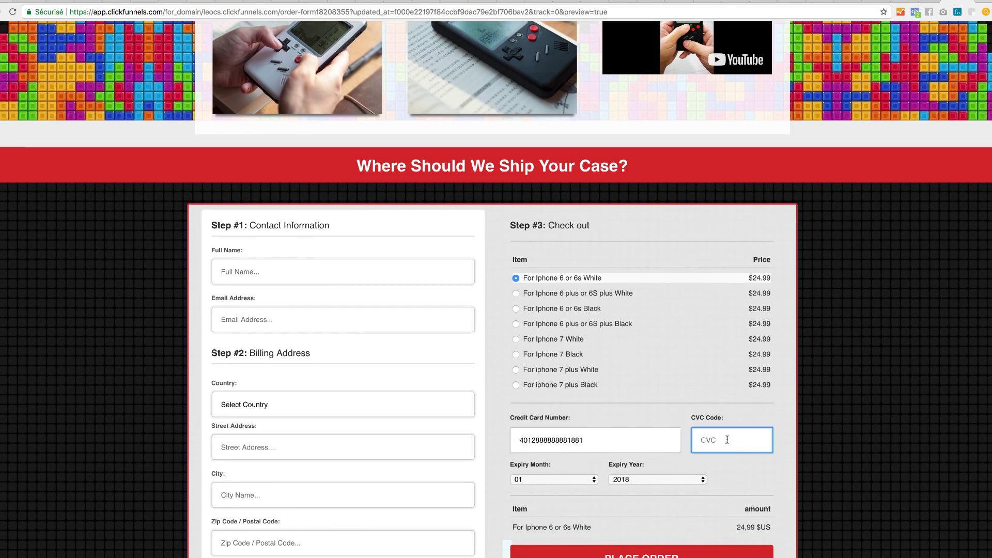
type("232")
left_click(592, 480)
left_click(563, 537)
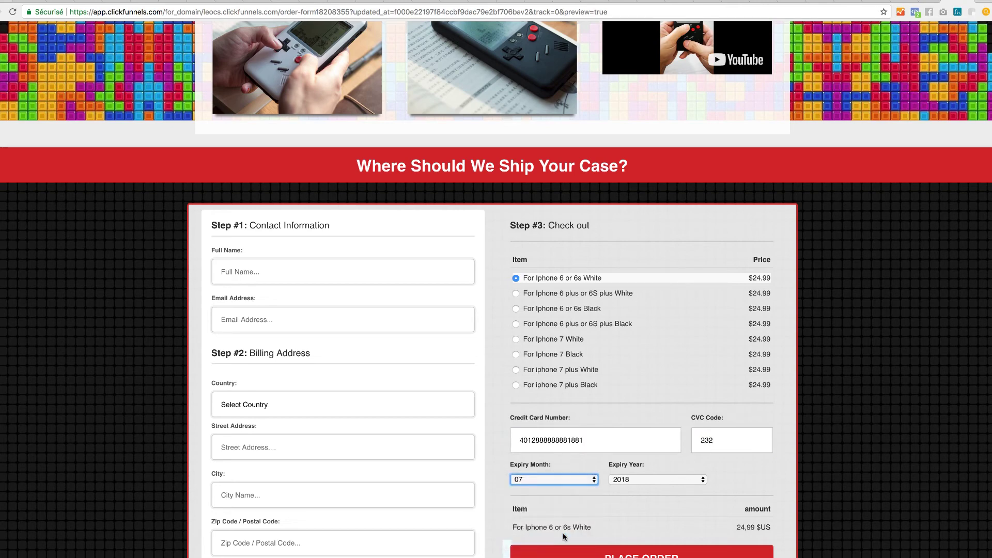
Complete the order form's contact and billing fields with saved autofill details and place the test order.
scroll(641, 528, "down", 2)
scroll(641, 527, "down", 1)
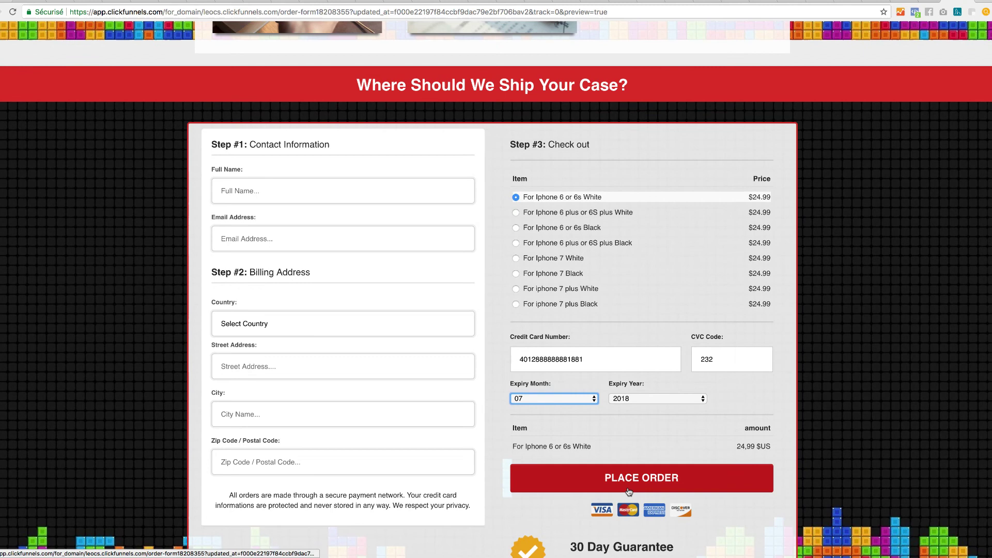
left_click(684, 485)
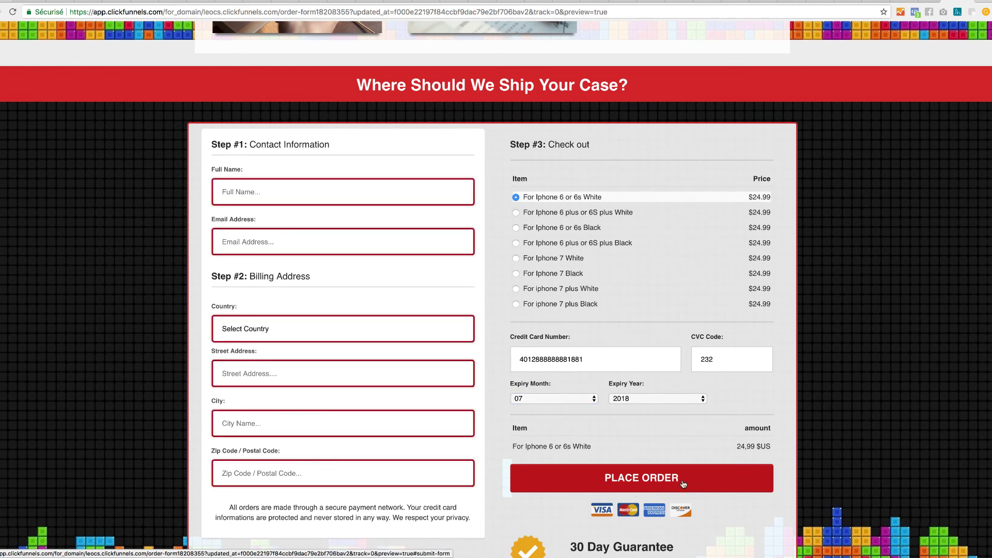
left_click(378, 197)
key("Down")
key("Return")
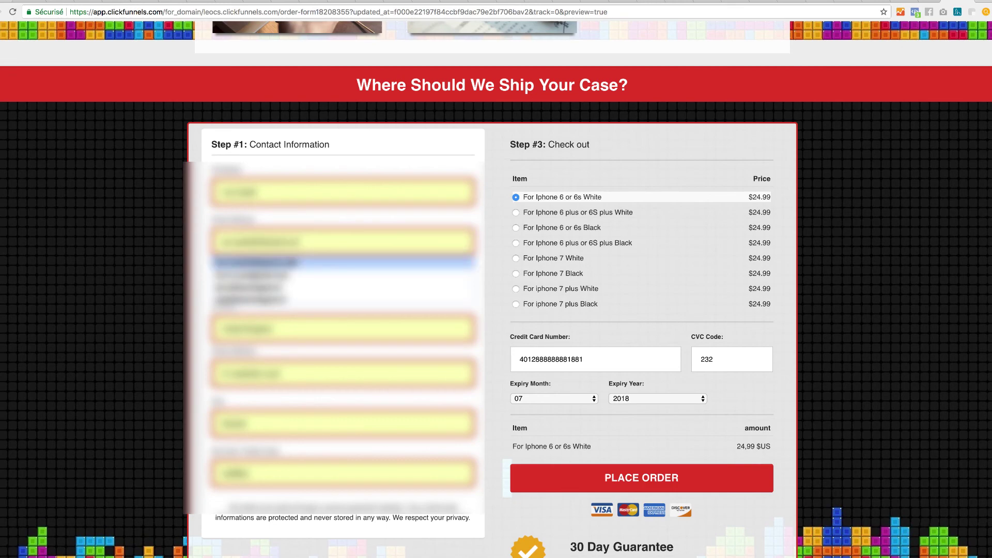
scroll(717, 413, "down", 3)
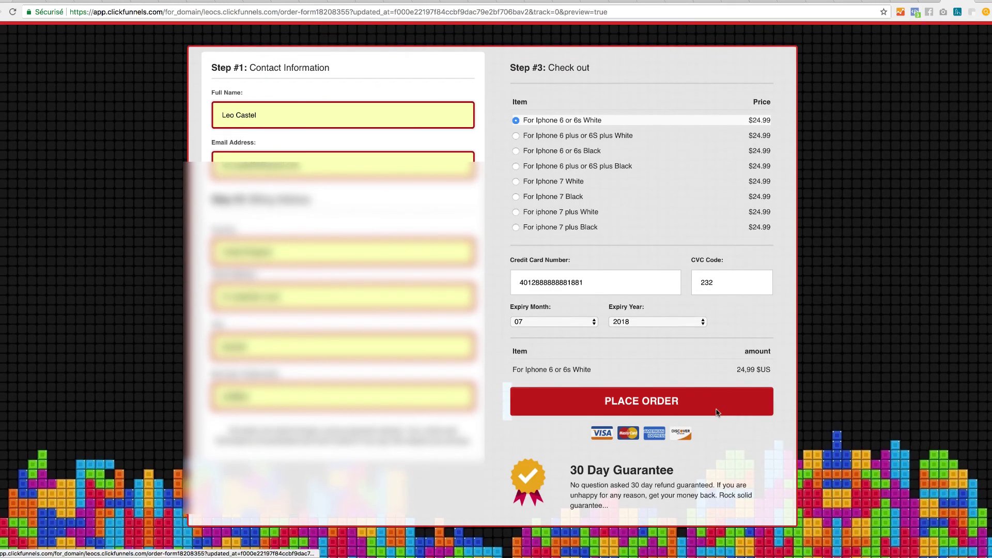
left_click(718, 414)
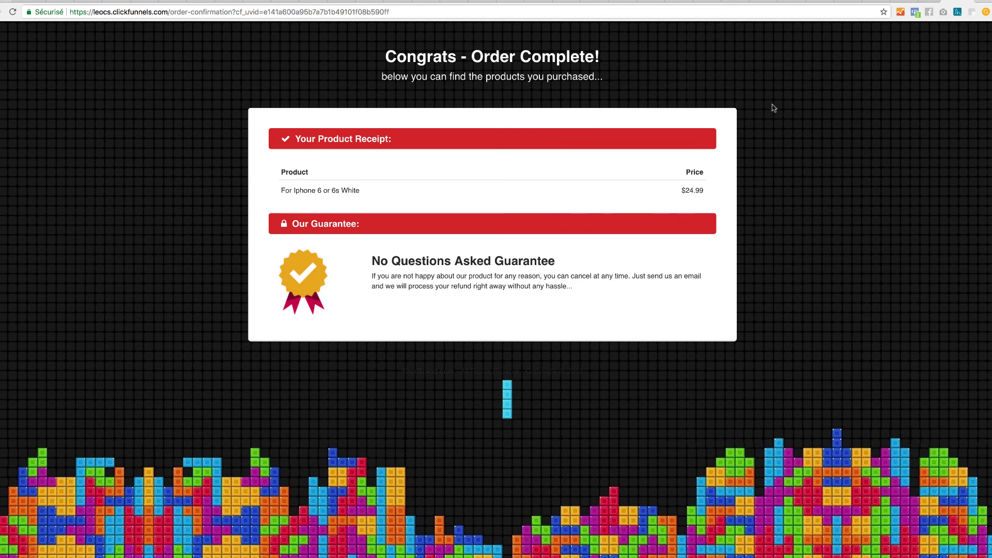
Switch to the Shopify admin, check the list of all orders for the test order, and return to the order confirmation page.
left_click(824, 1)
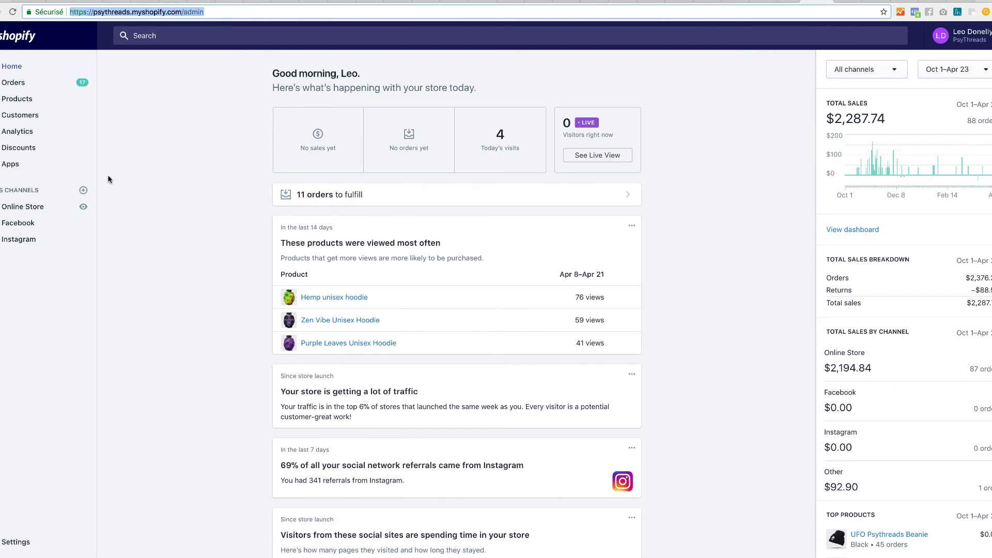
left_click(11, 70)
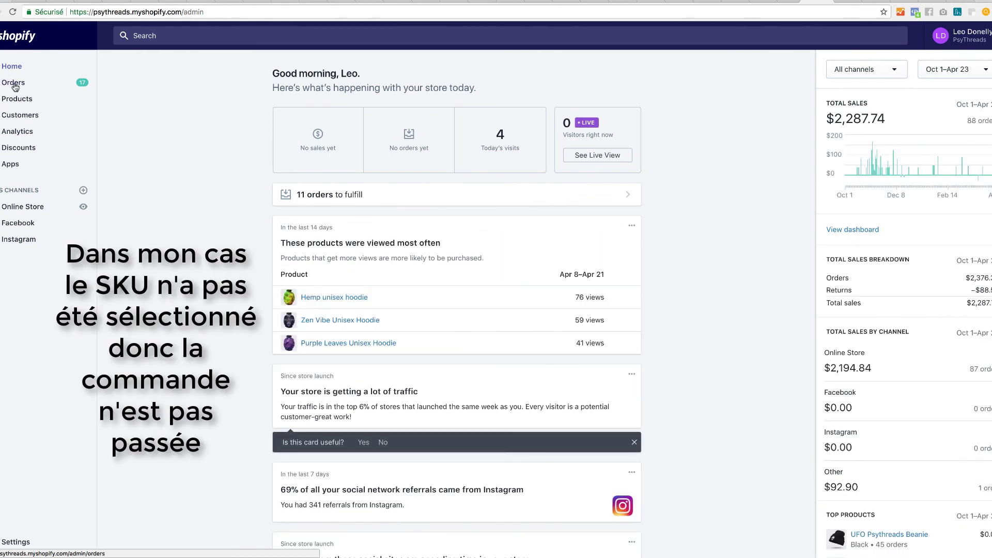
left_click(14, 85)
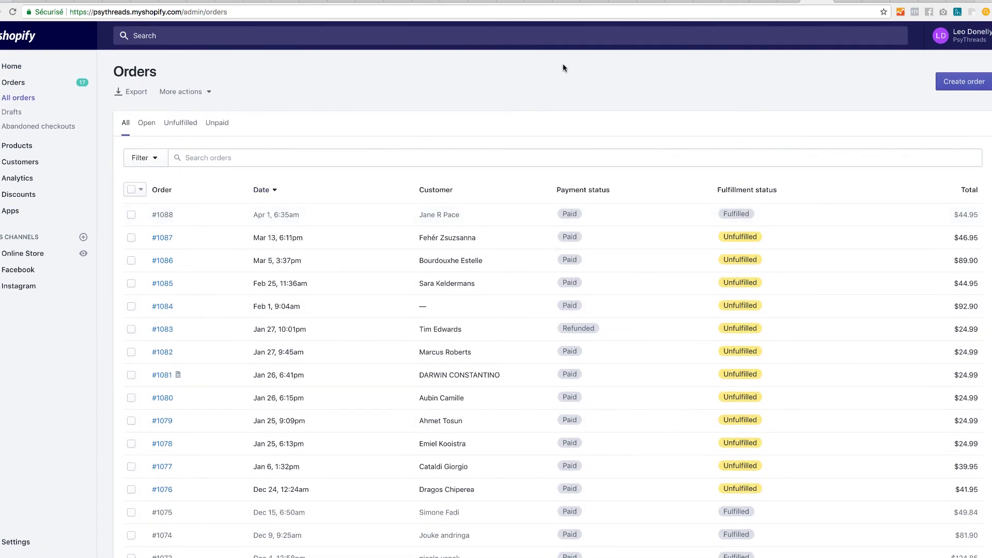
left_click(963, 2)
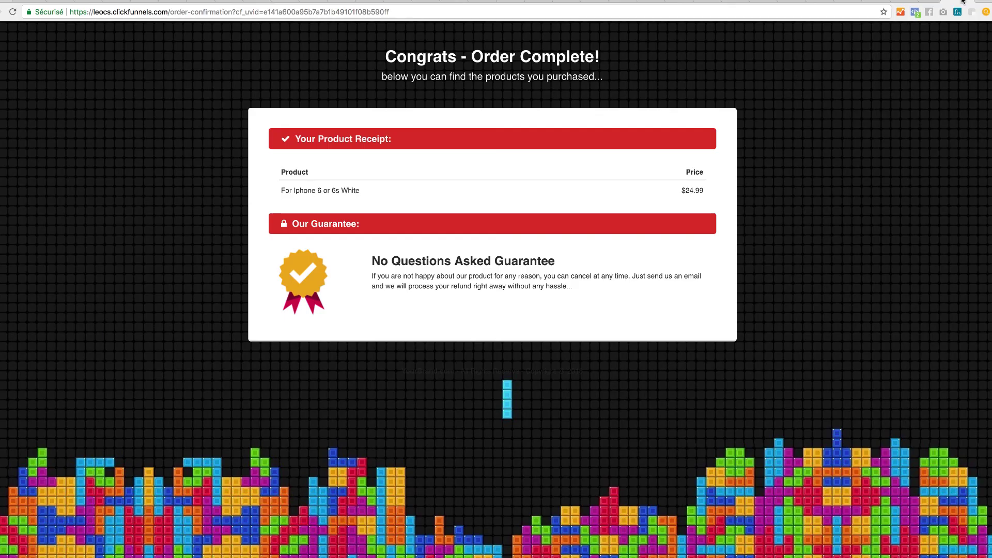